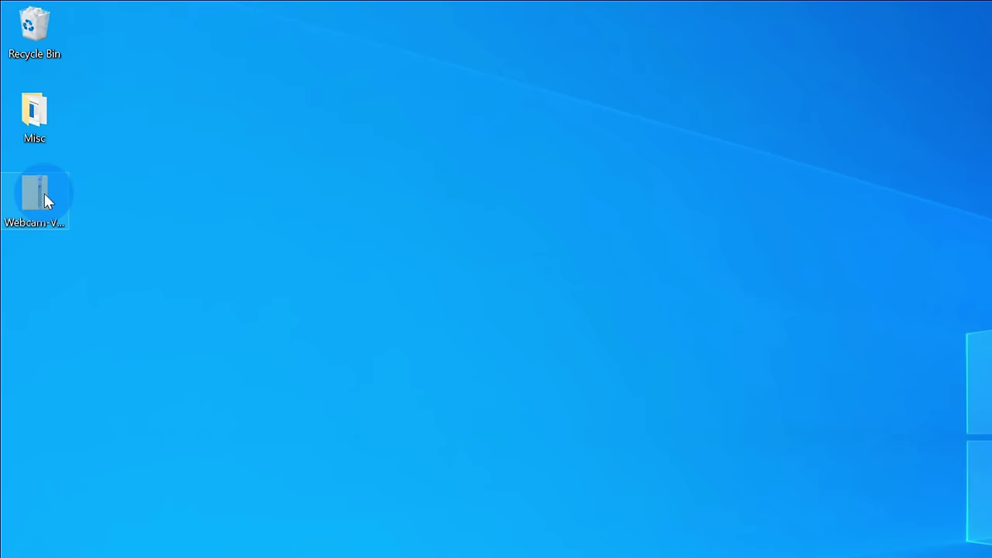
Step: Open the Webcam-Viewer-v3.5 archive on the desktop and launch the Webcam Viewer application from it
{"action": "double_click", "coordinate": [44, 195]}
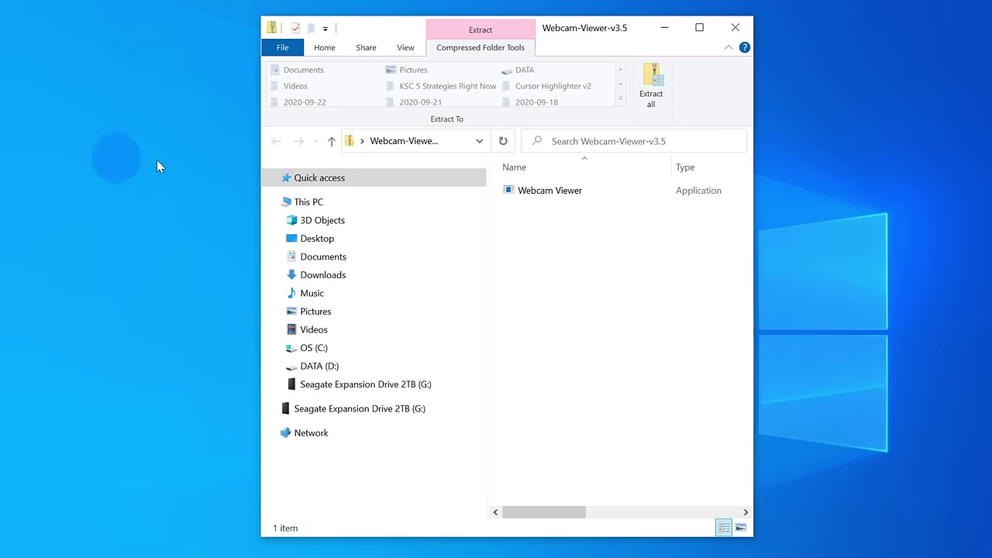
{"action": "left_click", "coordinate": [527, 190]}
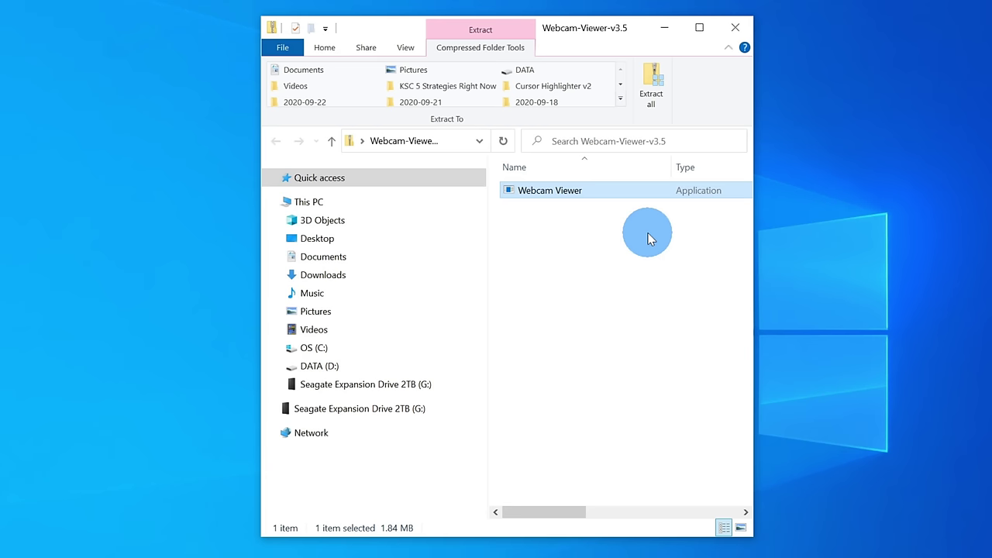
{"action": "double_click", "coordinate": [574, 192]}
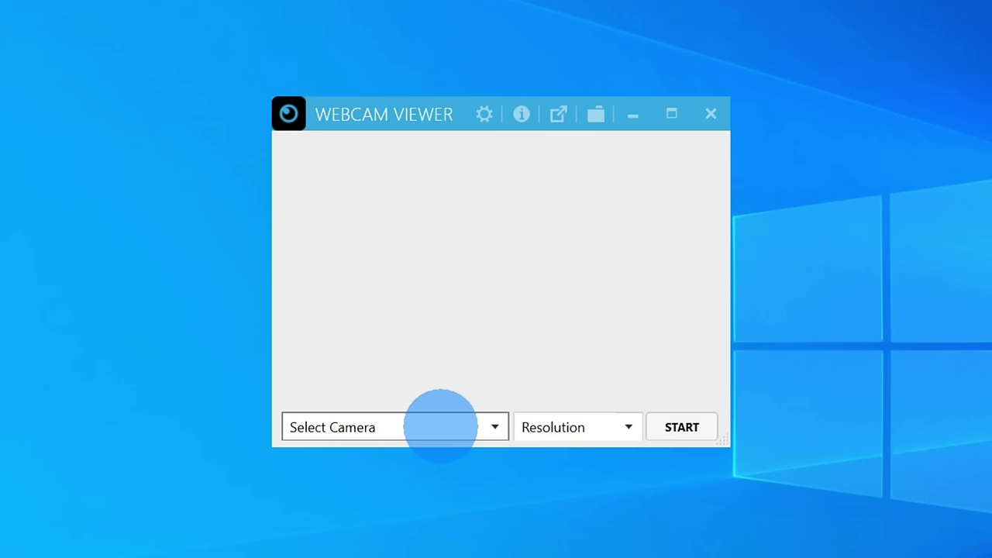
{"action": "left_click", "coordinate": [500, 425]}
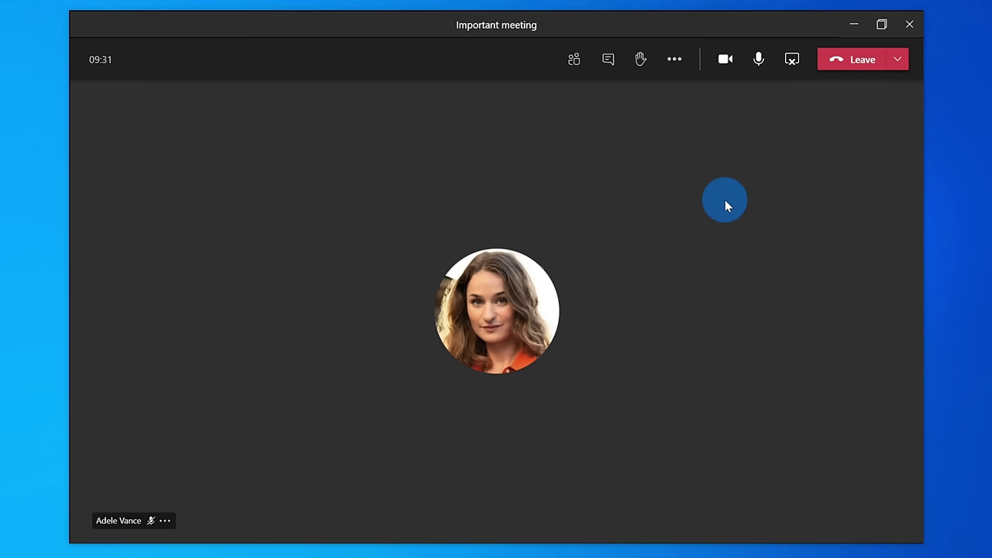
Step: Turn off the camera in the Important meeting in Microsoft Teams and minimize the meeting window
{"action": "left_click", "coordinate": [723, 64]}
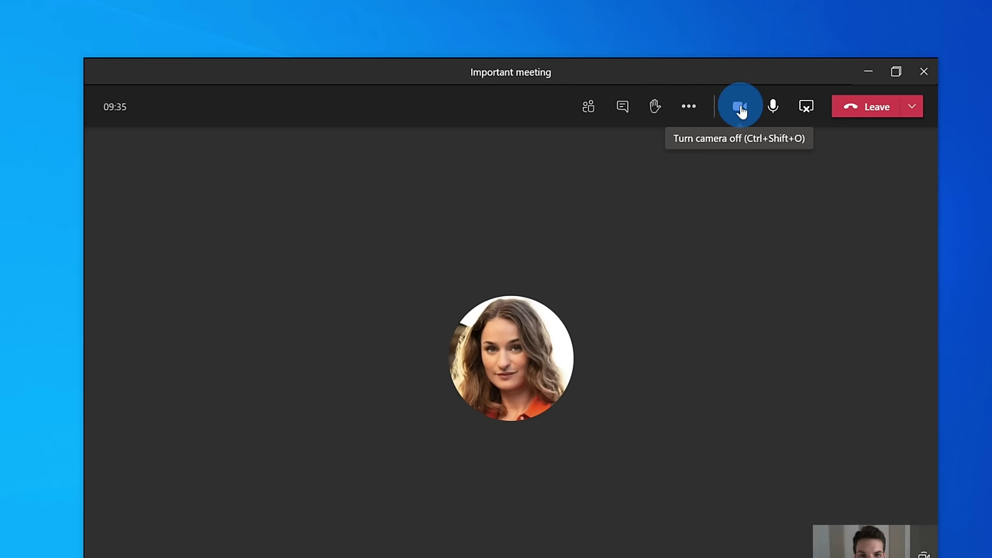
{"action": "left_click", "coordinate": [740, 108]}
{"action": "left_click", "coordinate": [869, 72]}
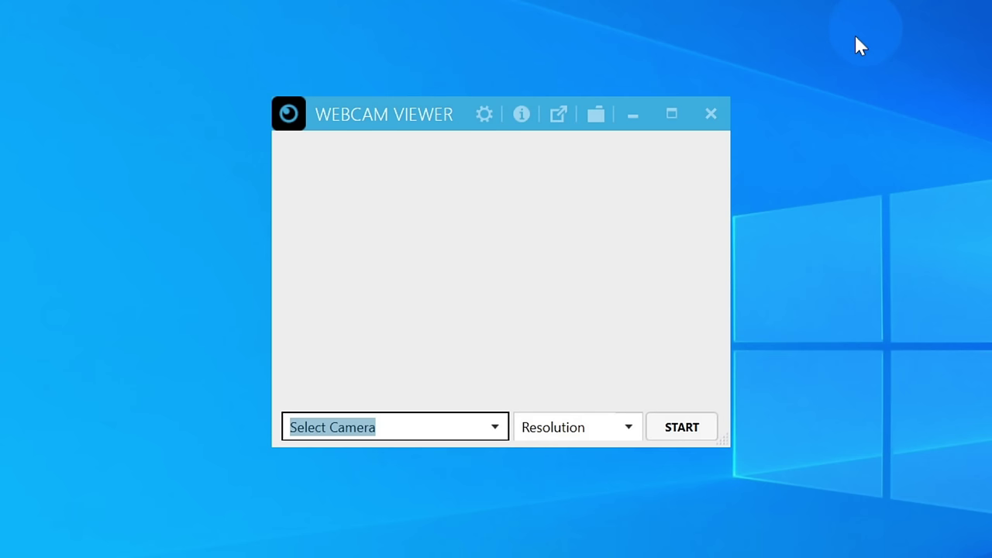
Step: Start the Webcam Viewer feed from the Microsoft LifeCam HD-5000 at 1280 x 720
{"action": "left_click", "coordinate": [493, 432]}
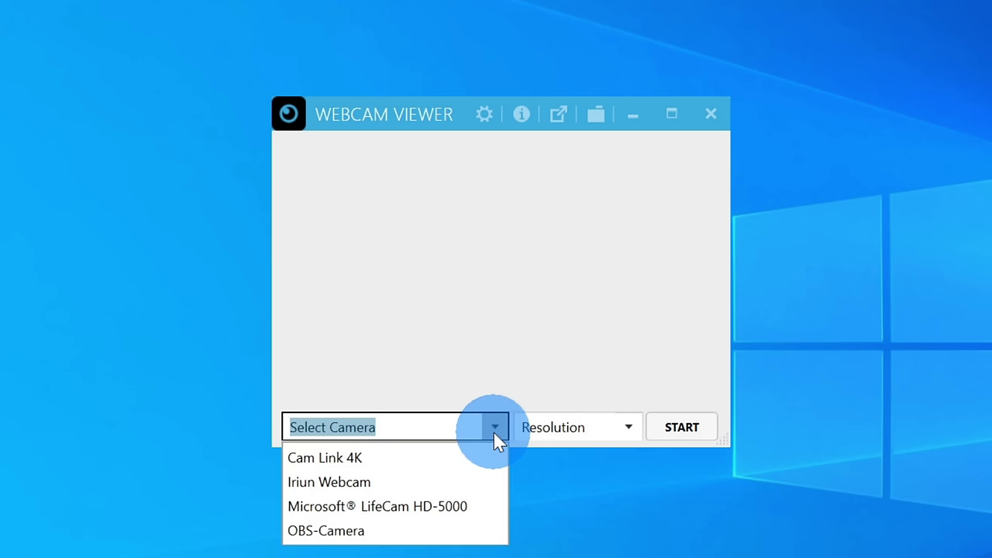
{"action": "left_click", "coordinate": [457, 512]}
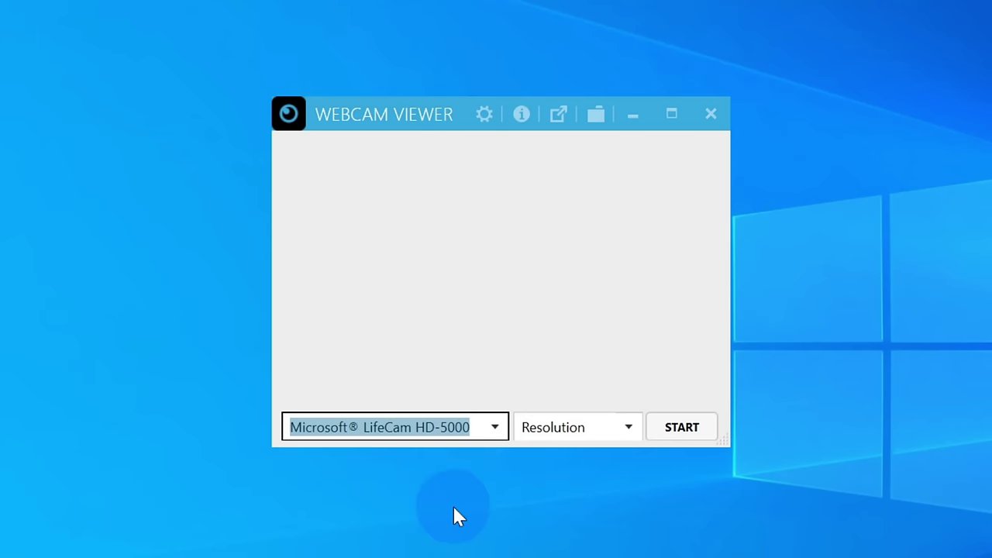
{"action": "left_click", "coordinate": [627, 427]}
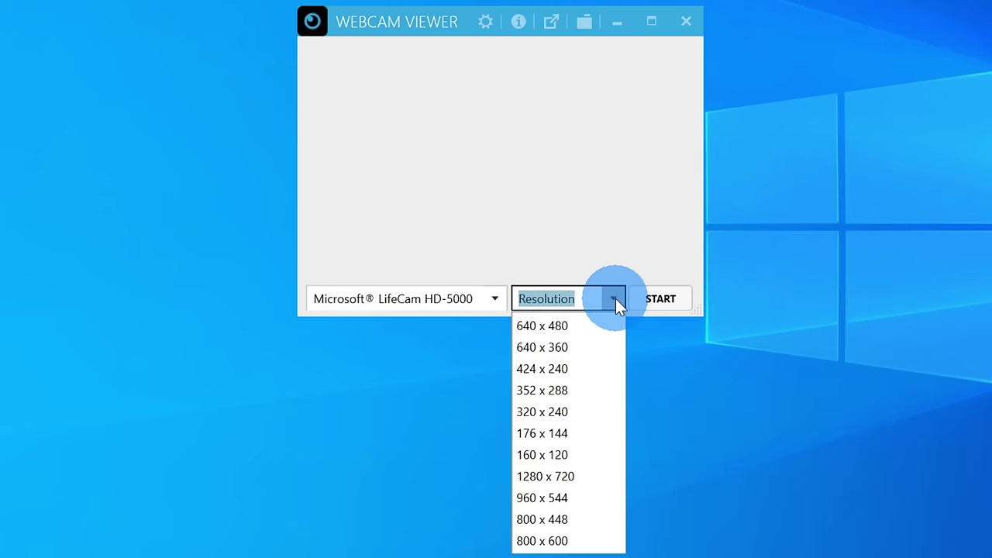
{"action": "left_click", "coordinate": [607, 476]}
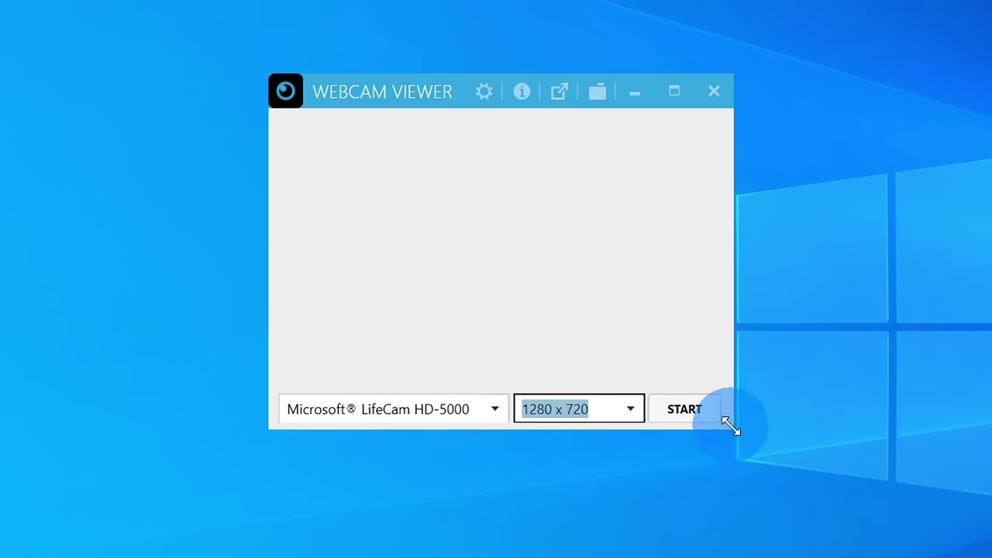
{"action": "left_click", "coordinate": [693, 413]}
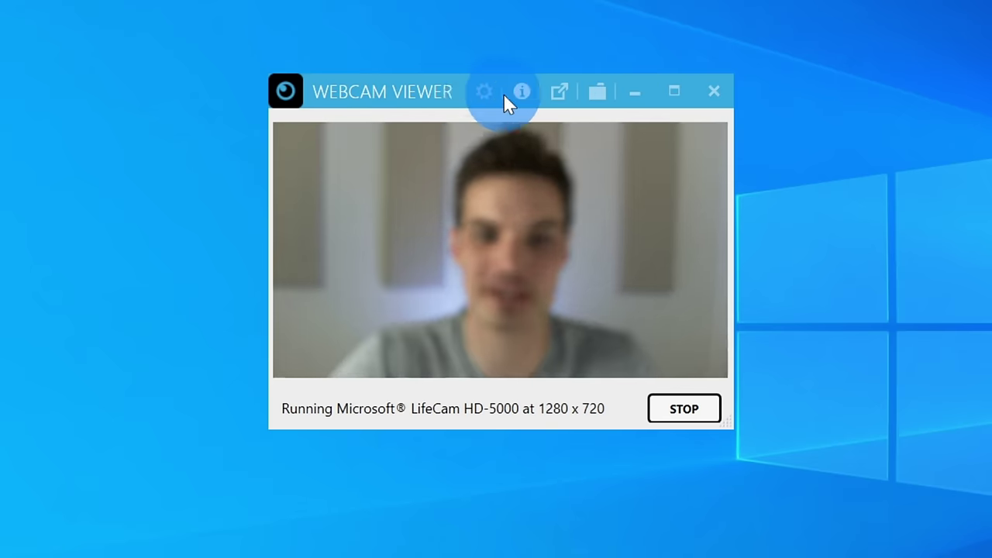
Step: Turn on Keep On Top for Webcam Viewer and switch its window to the borderless view
{"action": "left_click", "coordinate": [484, 91]}
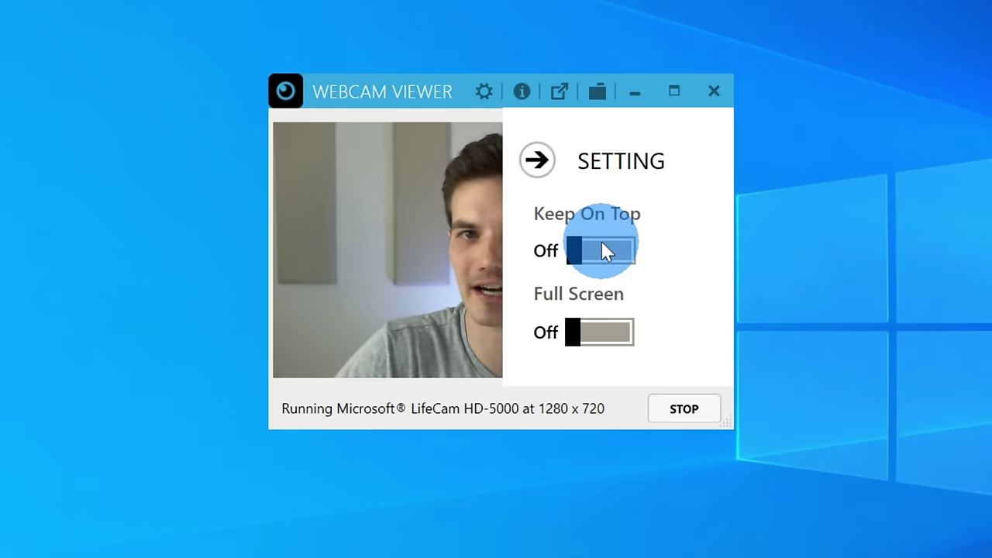
{"action": "left_click", "coordinate": [604, 249]}
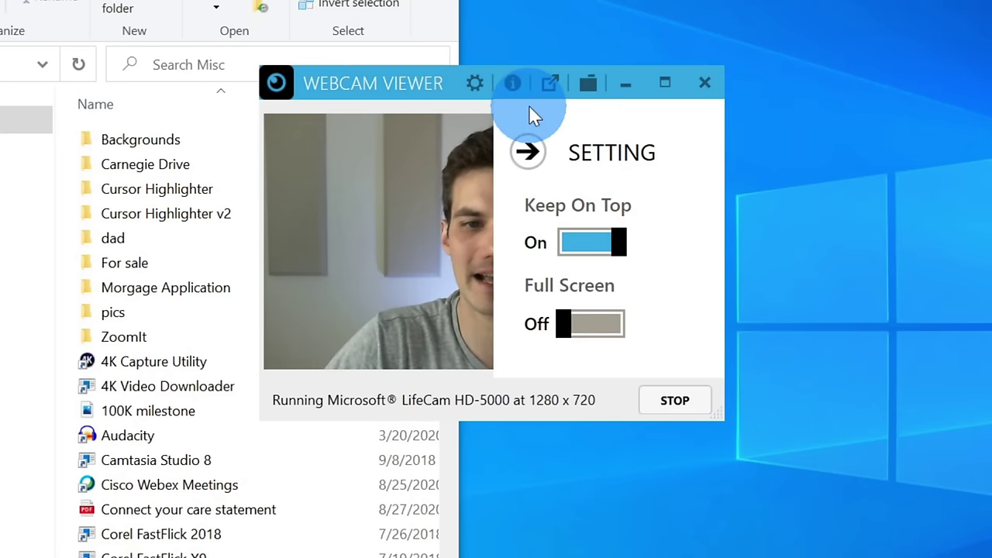
{"action": "left_click", "coordinate": [527, 151]}
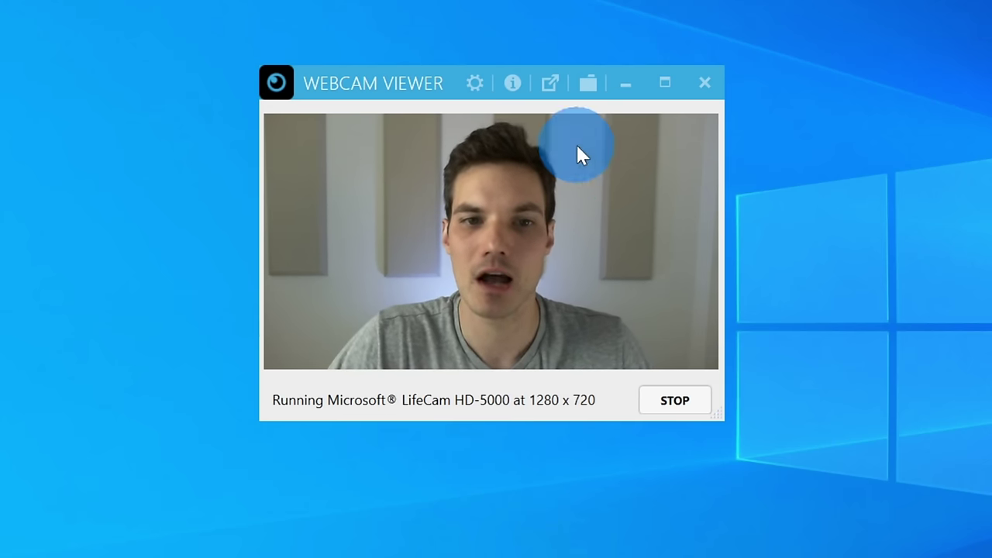
{"action": "left_click", "coordinate": [551, 88]}
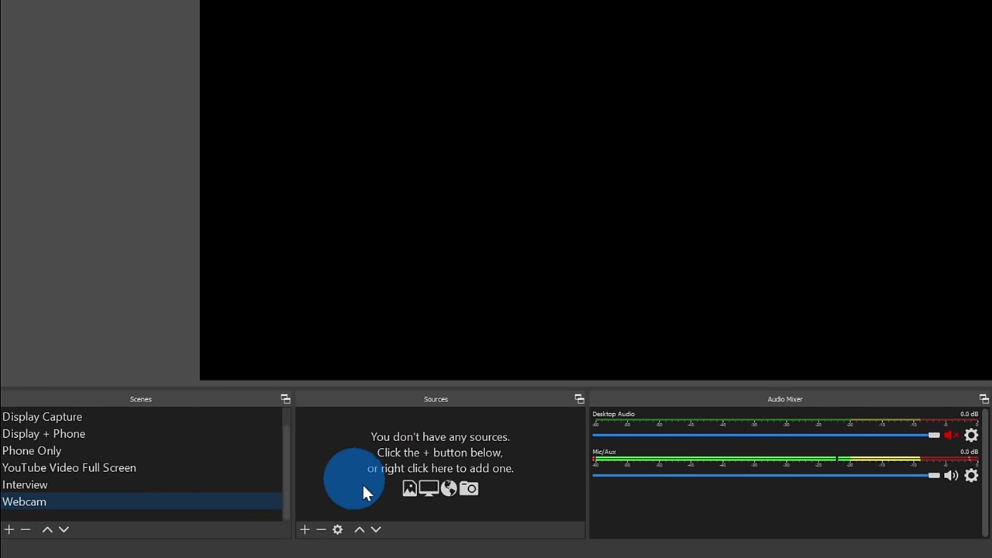
Step: In OBS, add a new video capture device source named Video Capture Device 2 to the Webcam scene, using Cam Link 4K
{"action": "left_click", "coordinate": [305, 530]}
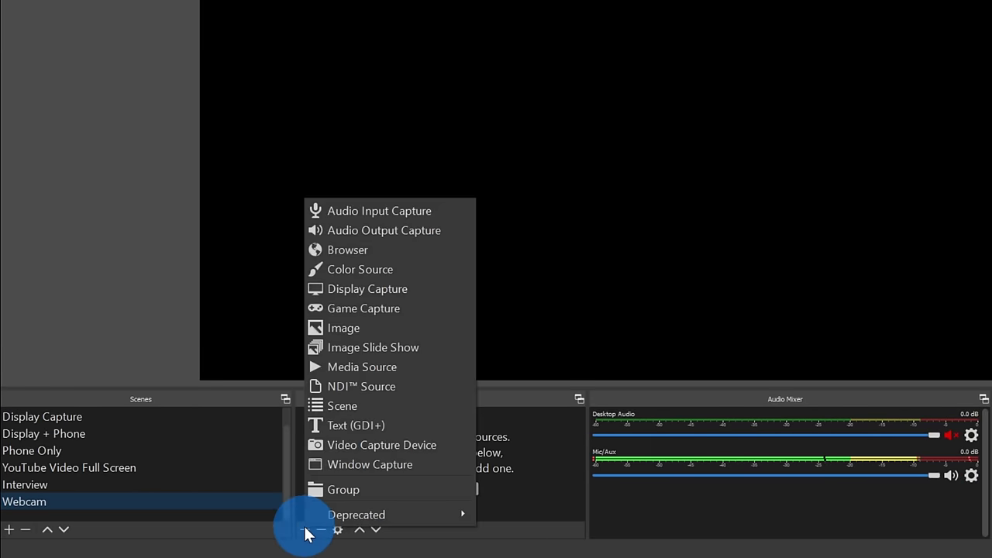
{"action": "left_click", "coordinate": [410, 452]}
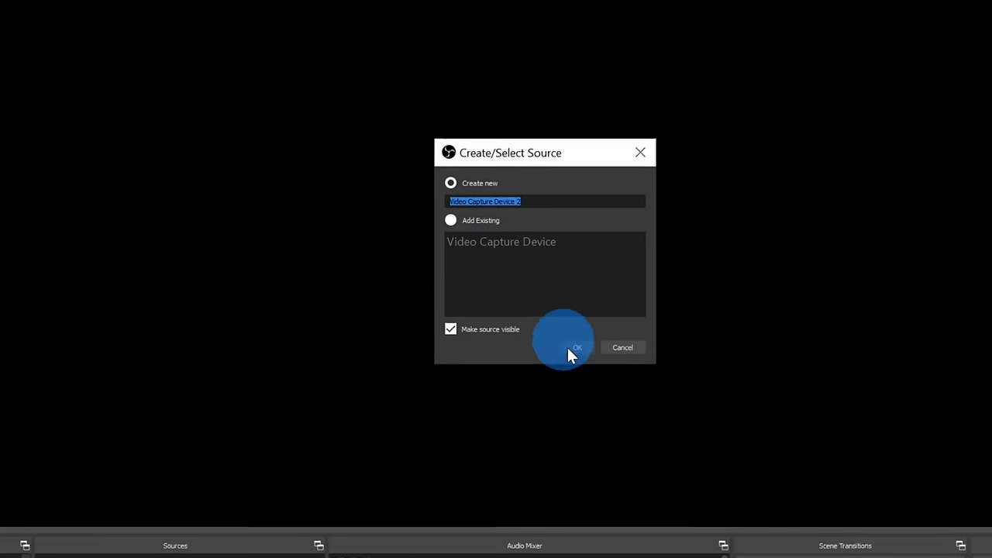
{"action": "left_click", "coordinate": [529, 376]}
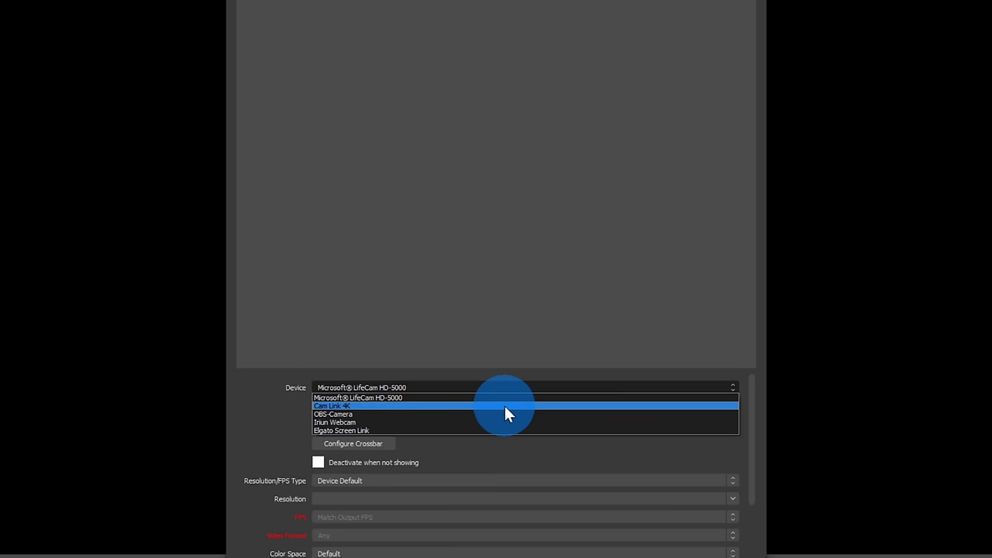
{"action": "left_click", "coordinate": [506, 406]}
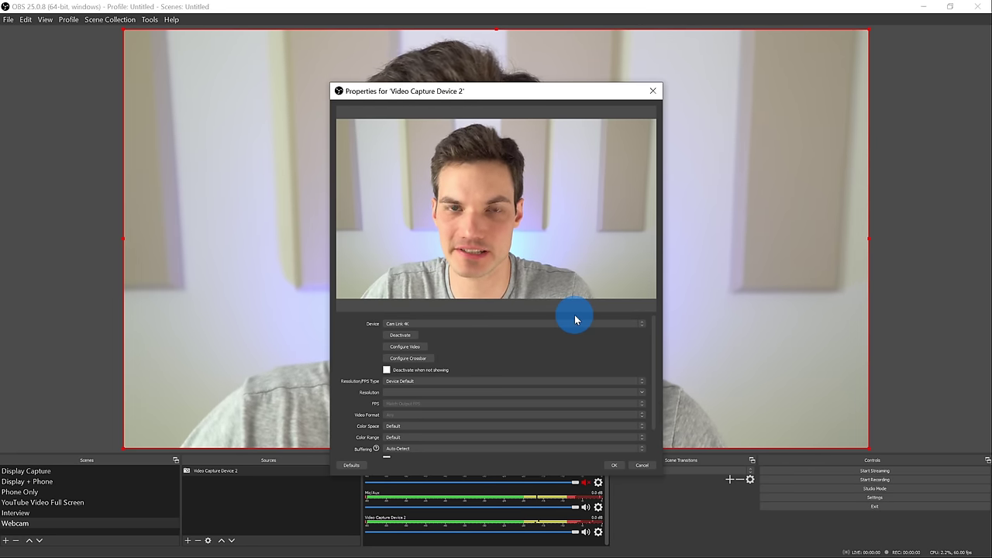
{"action": "left_click", "coordinate": [614, 465]}
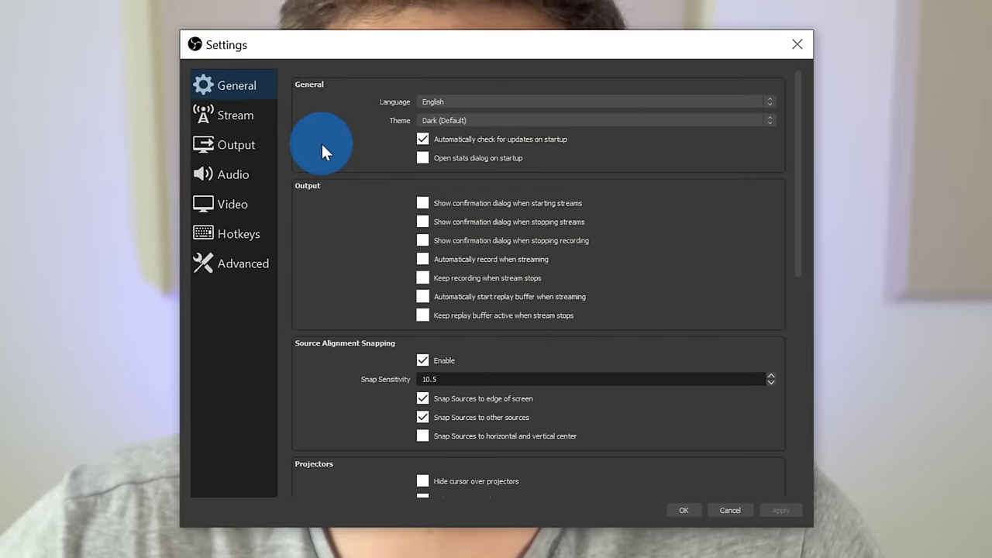
Step: Enable Make projectors always on top in the general OBS settings
{"action": "scroll", "coordinate": [601, 308], "scroll_direction": "down", "scroll_amount": 2}
{"action": "scroll", "coordinate": [341, 155], "scroll_direction": "down", "scroll_amount": 2}
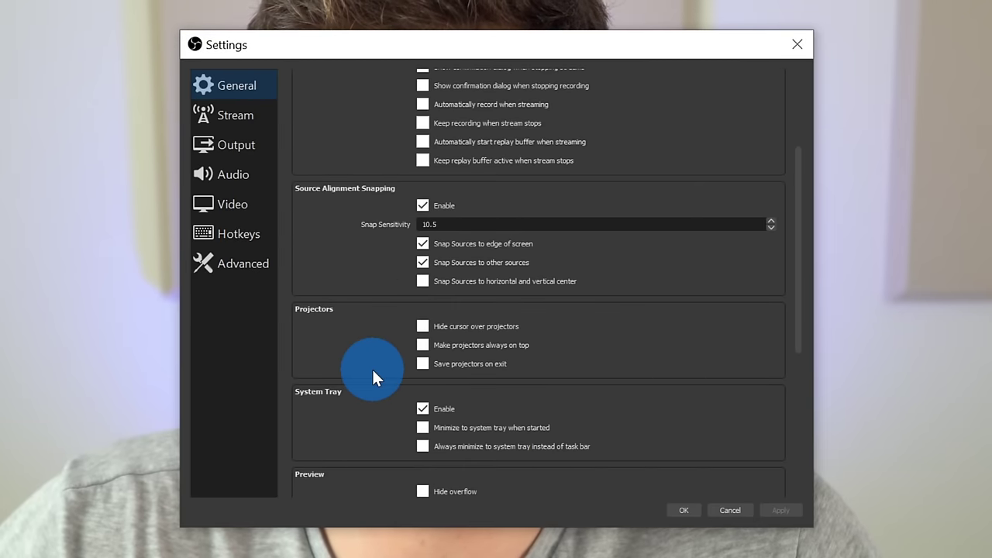
{"action": "left_click", "coordinate": [423, 345]}
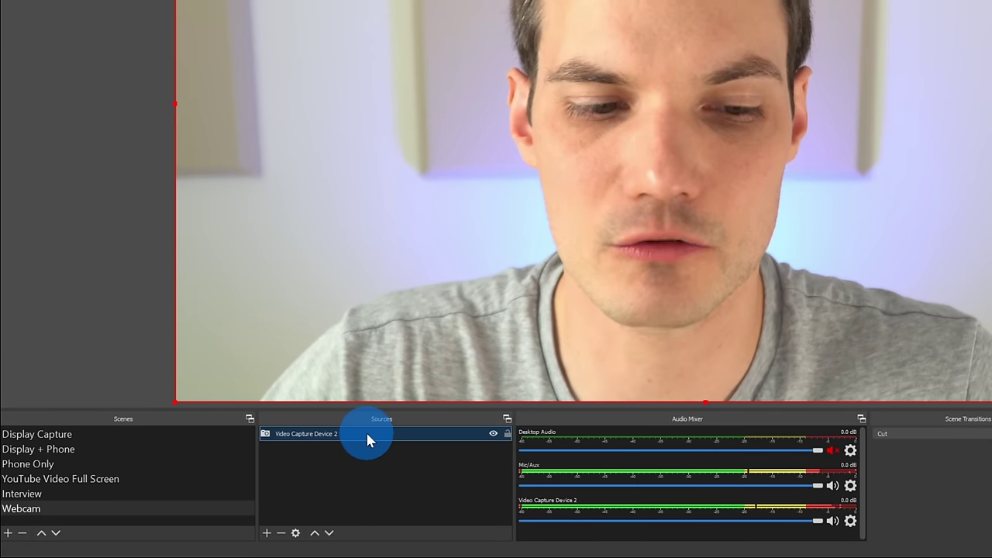
Step: Open a windowed projector for the Video Capture Device 2 source, enlarge it and place it beside the Webcam Viewer
{"action": "right_click", "coordinate": [258, 470]}
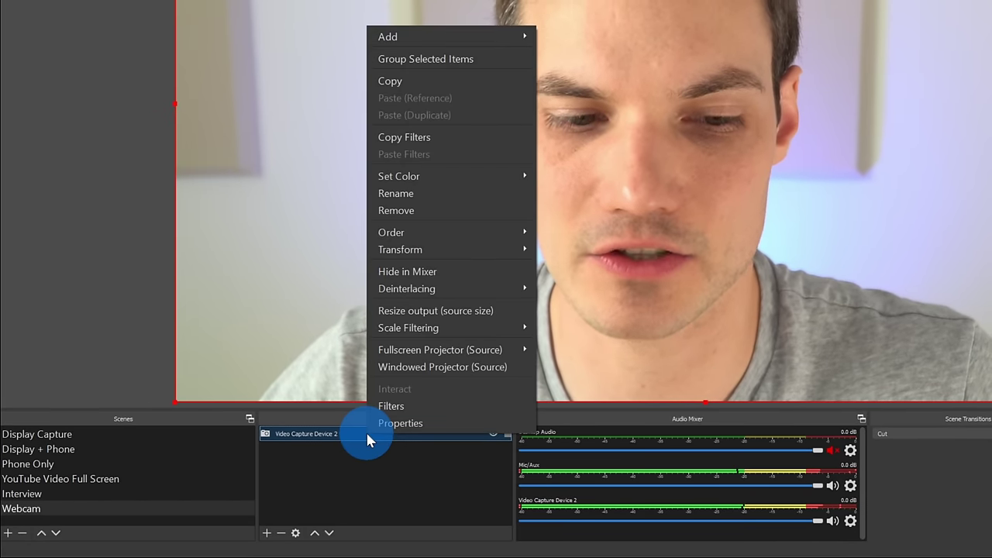
{"action": "left_click", "coordinate": [459, 366]}
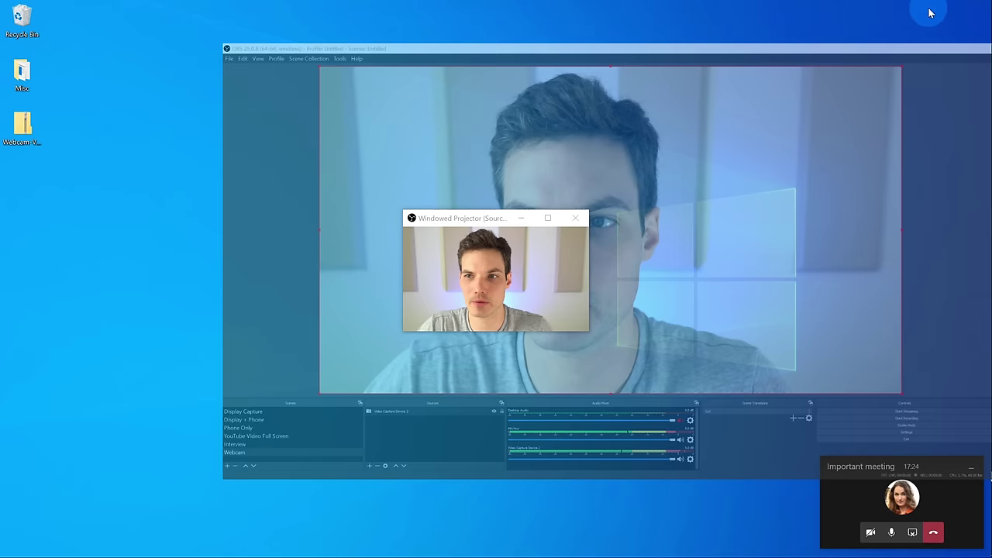
{"action": "left_click", "coordinate": [480, 214]}
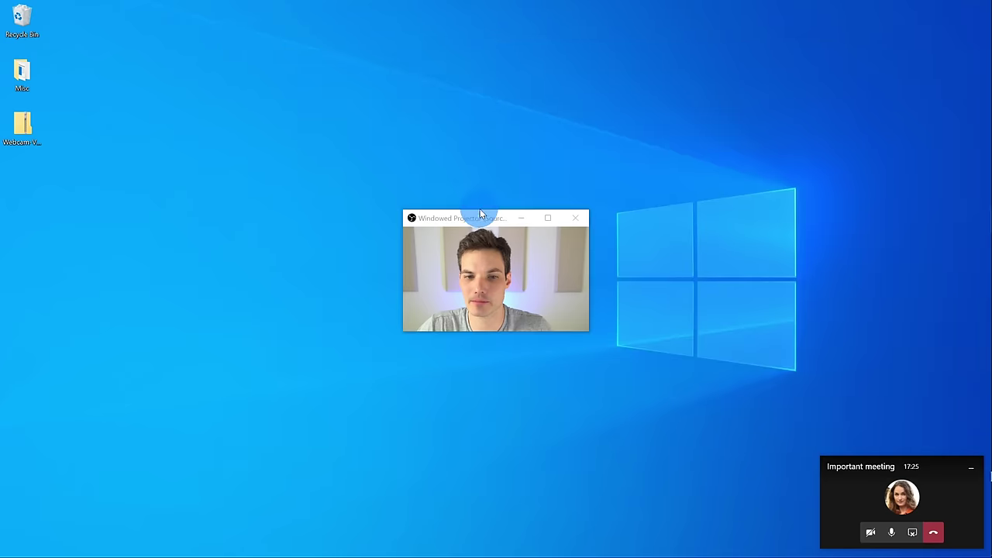
{"action": "left_click_drag", "start_coordinate": [485, 221], "coordinate": [313, 148]}
{"action": "left_click_drag", "start_coordinate": [416, 260], "coordinate": [560, 343]}
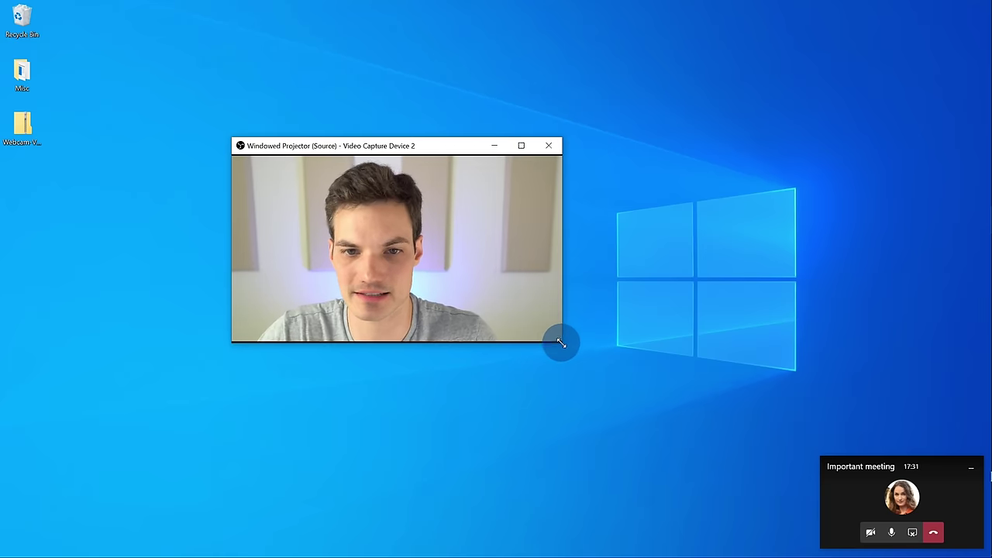
{"action": "left_click_drag", "start_coordinate": [398, 146], "coordinate": [270, 159]}
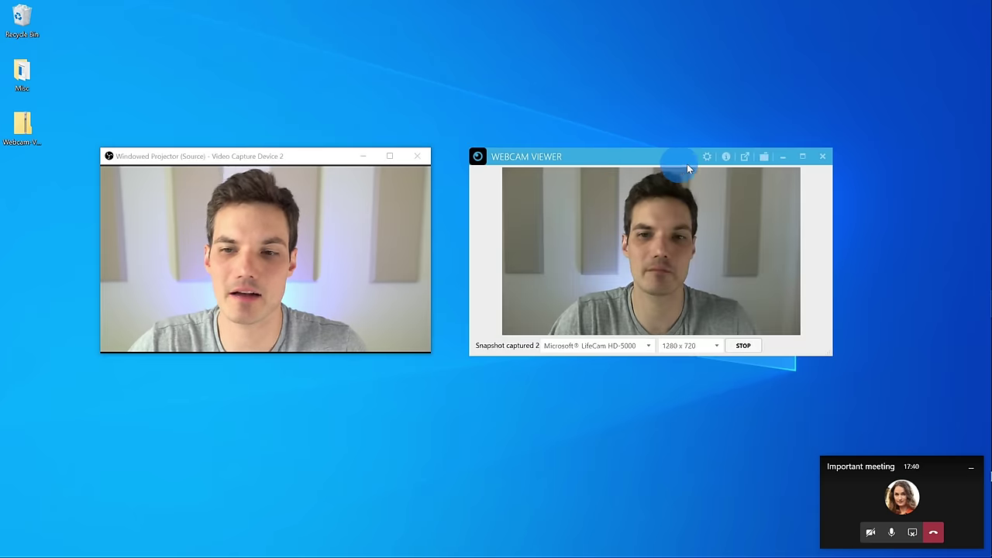
Step: Switch Webcam Viewer to its borderless view and align it side by side with the projector window
{"action": "left_click", "coordinate": [744, 158]}
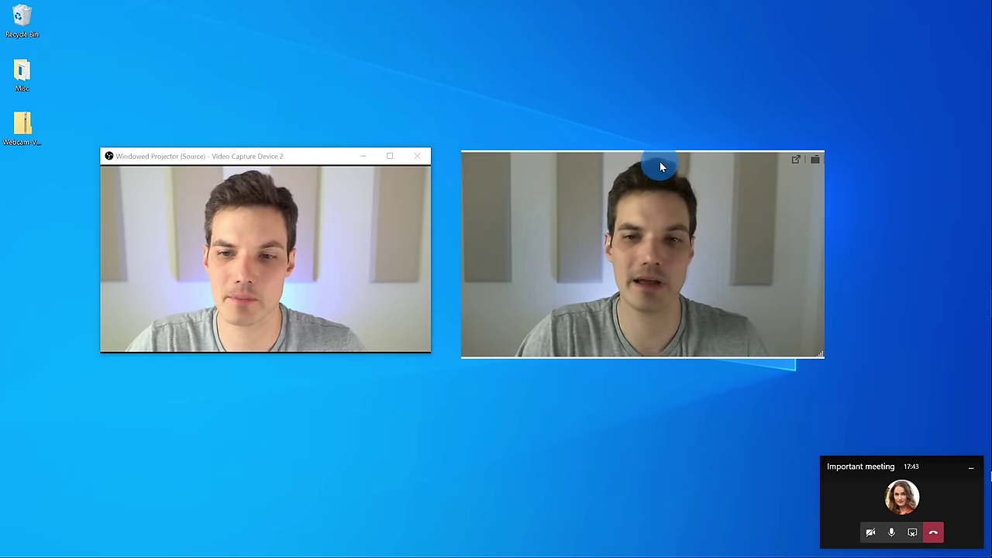
{"action": "mouse_move", "coordinate": [661, 164]}
{"action": "left_mouse_down"}
{"action": "mouse_move", "coordinate": [703, 161]}
{"action": "mouse_move", "coordinate": [641, 162]}
{"action": "mouse_move", "coordinate": [661, 159]}
{"action": "left_mouse_up"}
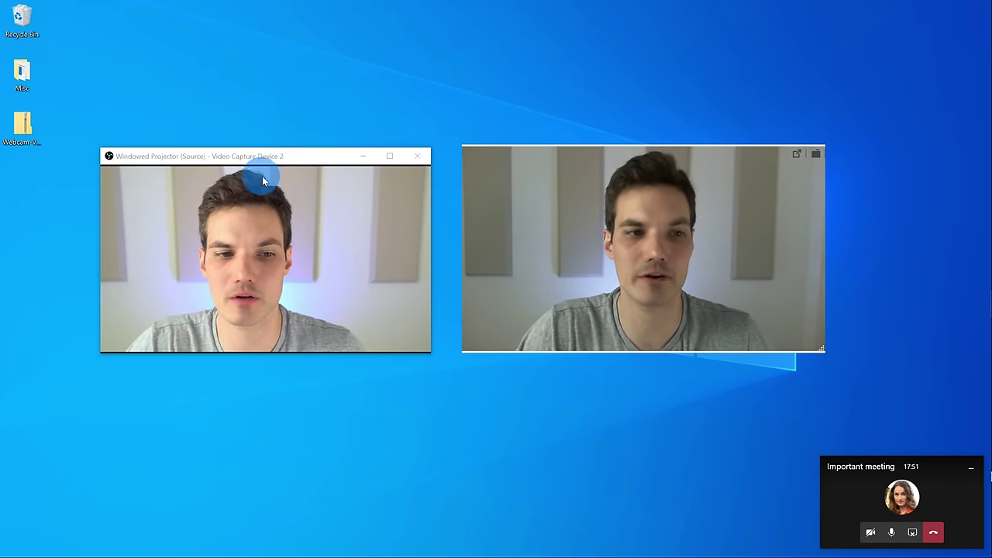
{"action": "mouse_move", "coordinate": [273, 159]}
{"action": "left_mouse_down"}
{"action": "mouse_move", "coordinate": [280, 147]}
{"action": "mouse_move", "coordinate": [282, 158]}
{"action": "left_mouse_up"}
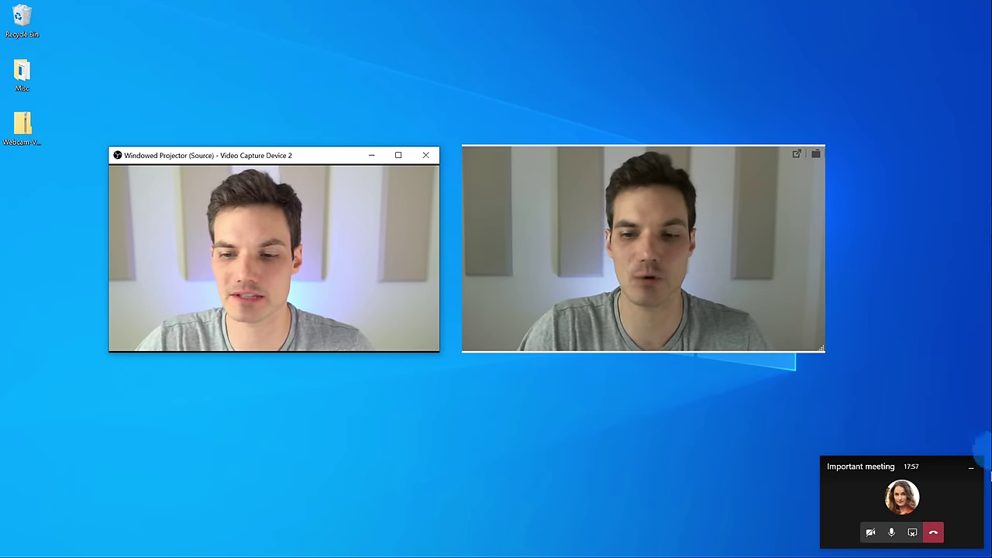
Step: Share Screen #1 in the Important meeting and move the Webcam Viewer window farther from the projector window
{"action": "left_click", "coordinate": [973, 469]}
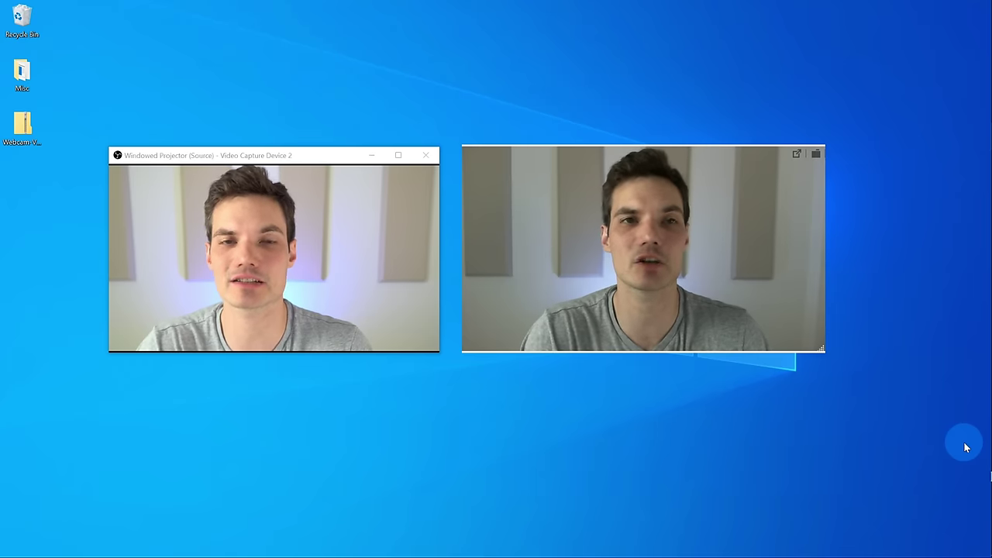
{"action": "left_click", "coordinate": [970, 132]}
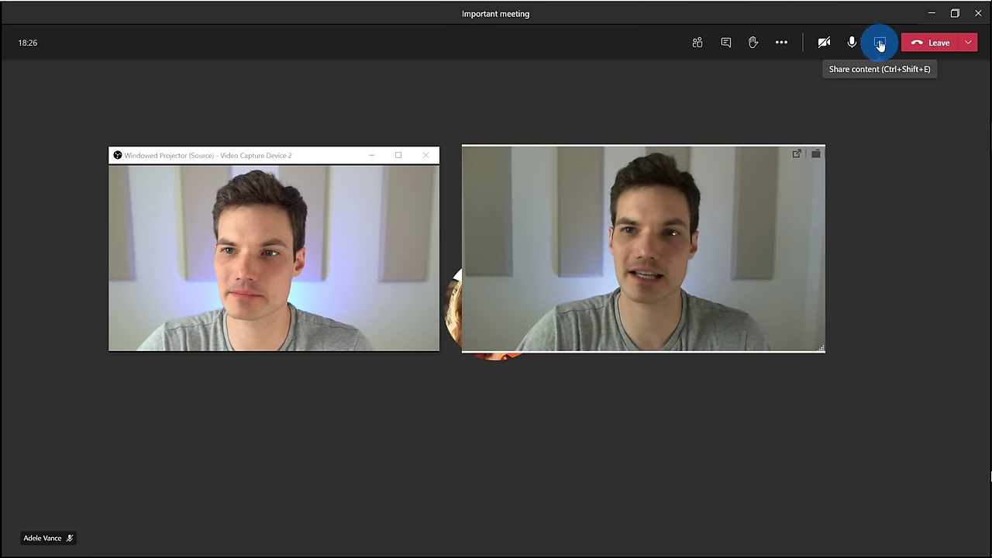
{"action": "left_click", "coordinate": [880, 43]}
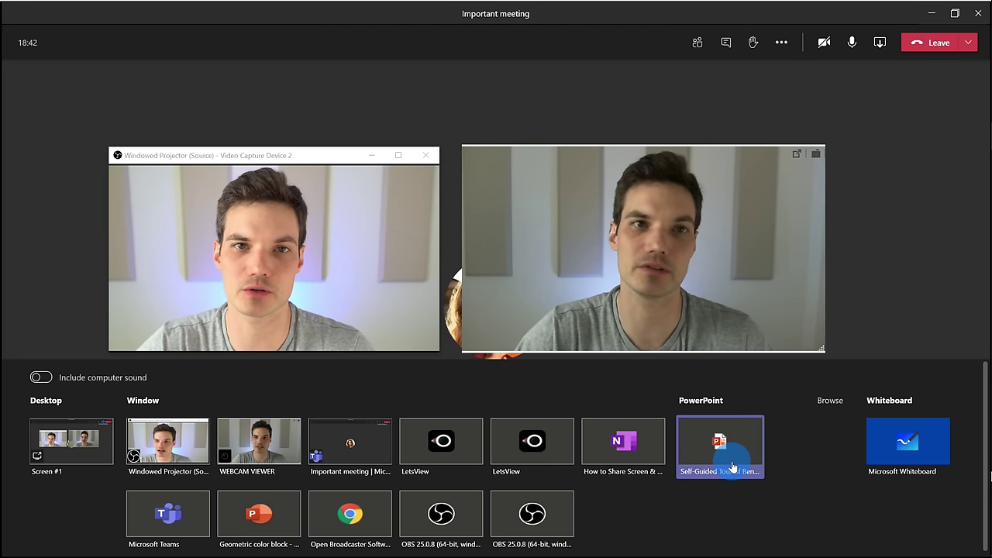
{"action": "left_click", "coordinate": [42, 482]}
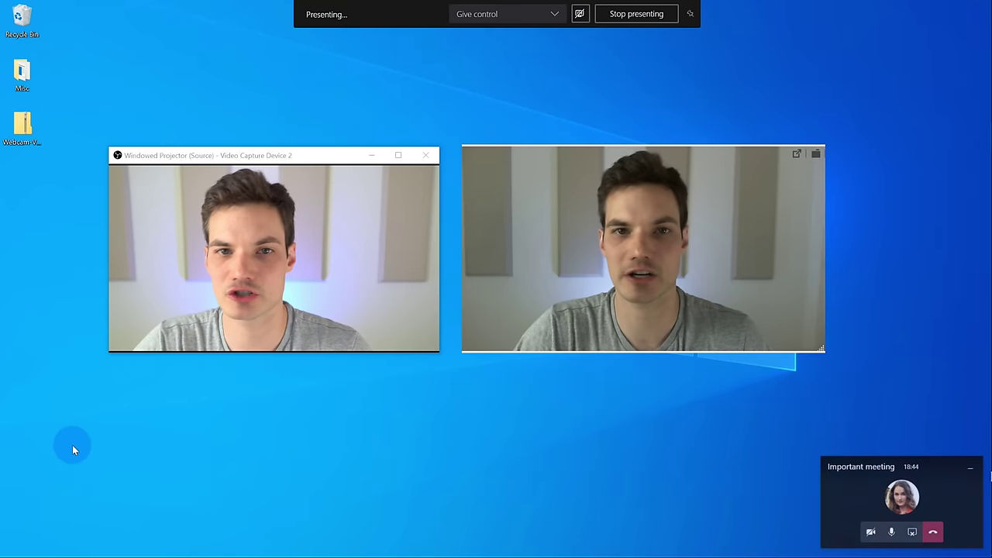
{"action": "left_click_drag", "start_coordinate": [598, 221], "coordinate": [652, 221]}
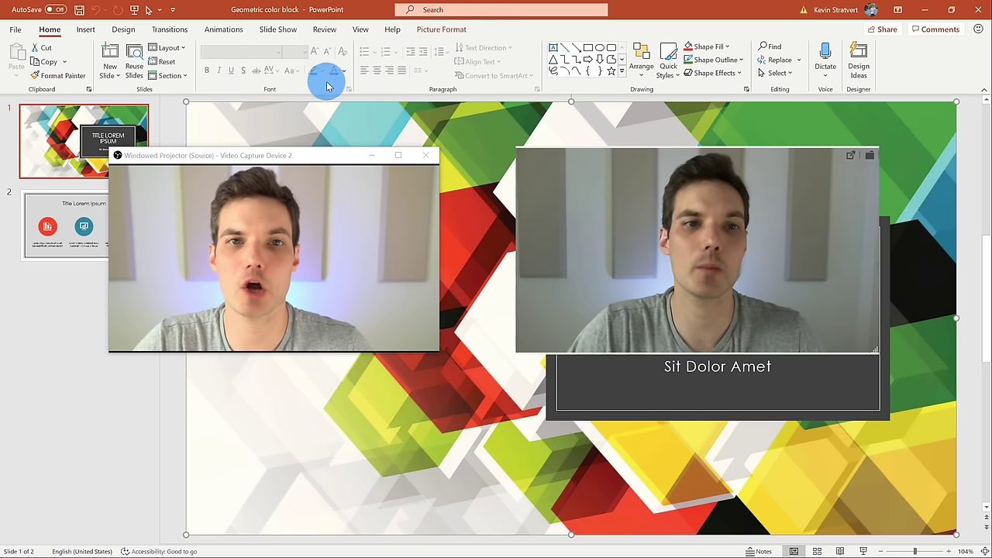
Step: Move the projector window closer to the Webcam Viewer and start the Geometric color block slide show
{"action": "left_click_drag", "start_coordinate": [317, 155], "coordinate": [390, 165]}
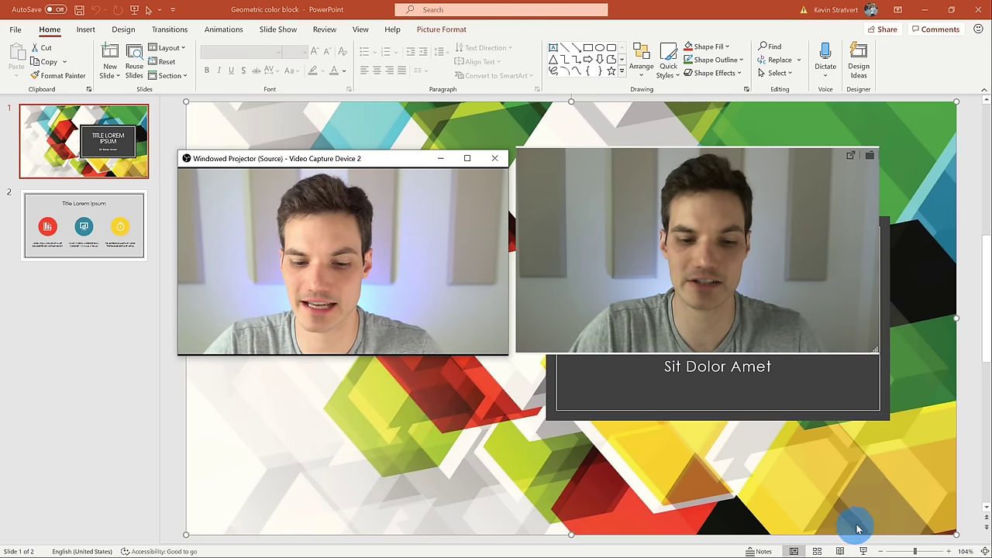
{"action": "left_click", "coordinate": [864, 551]}
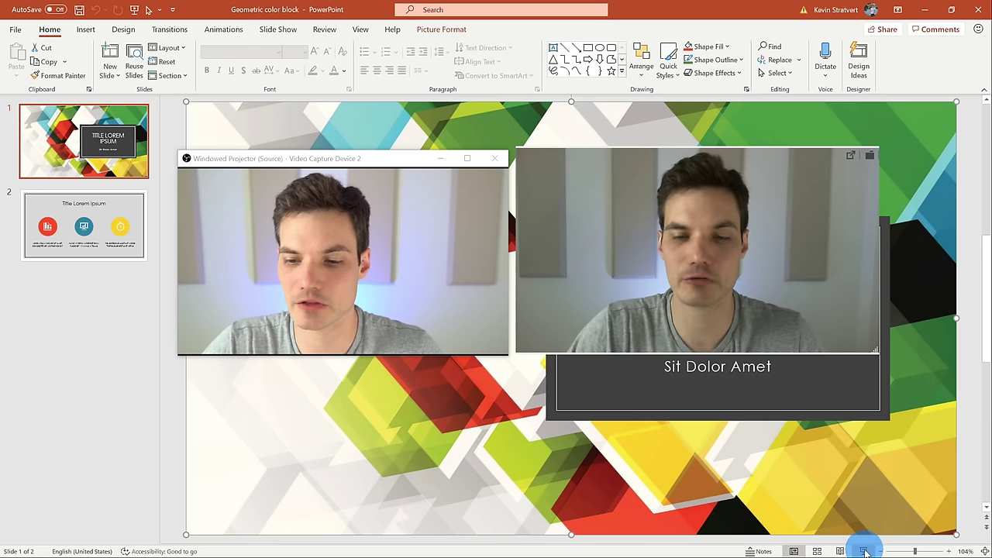
{"action": "left_click", "coordinate": [284, 29]}
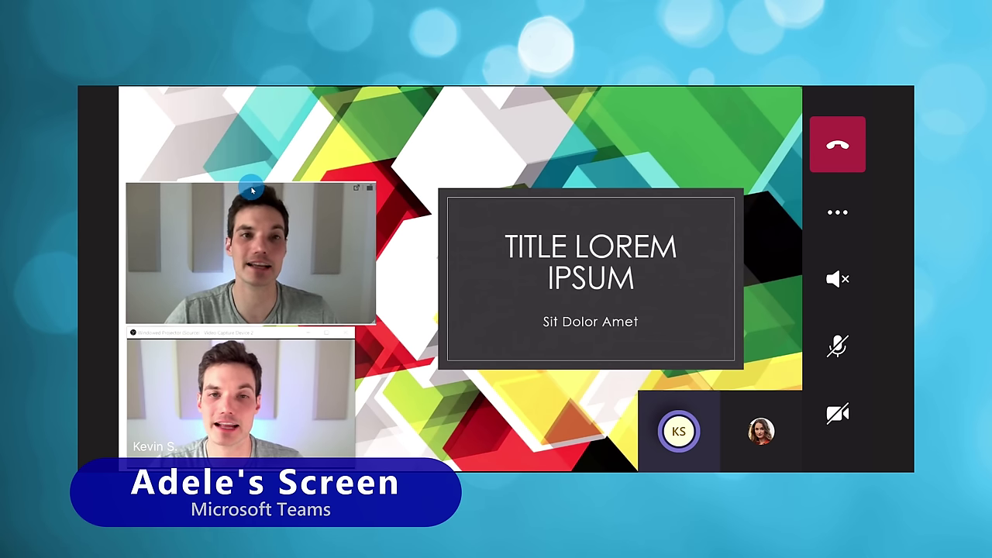
Step: Reposition the Webcam Viewer window over the title slide and close it, leaving only the projector window
{"action": "left_click_drag", "start_coordinate": [252, 190], "coordinate": [273, 185]}
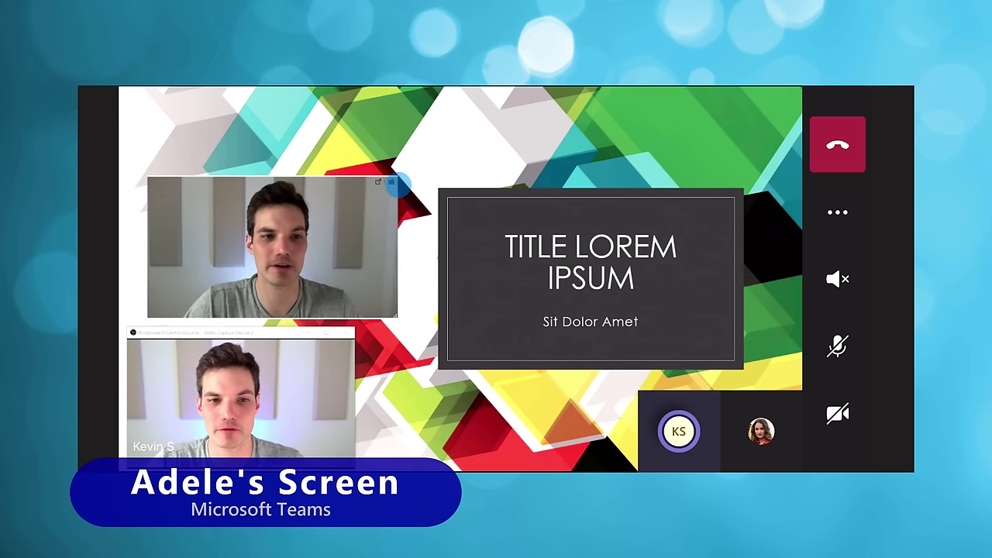
{"action": "left_click", "coordinate": [377, 184]}
{"action": "left_click", "coordinate": [391, 181]}
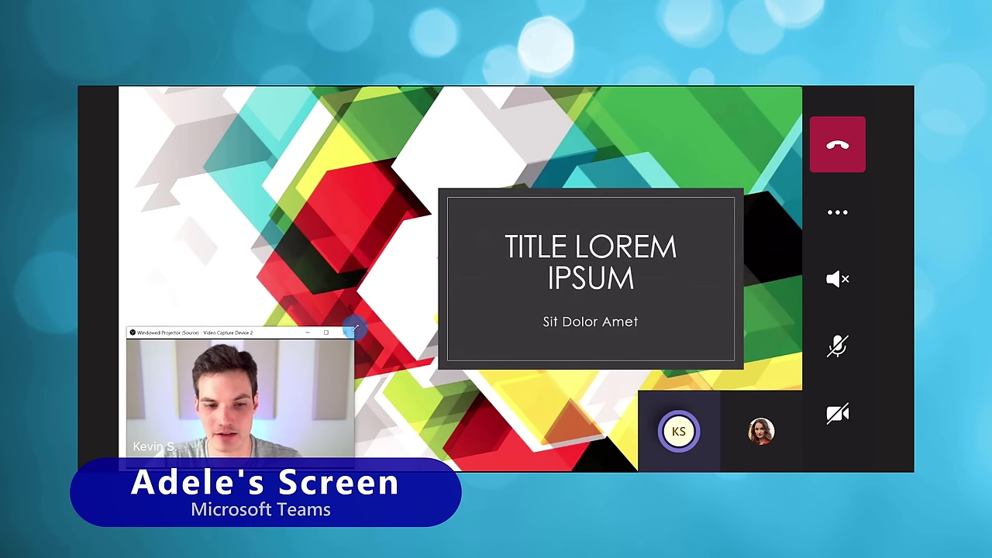
Step: Enlarge the projector window and move it over the upper-right area of the second slide, ending the slide show
{"action": "left_click_drag", "start_coordinate": [355, 329], "coordinate": [470, 266]}
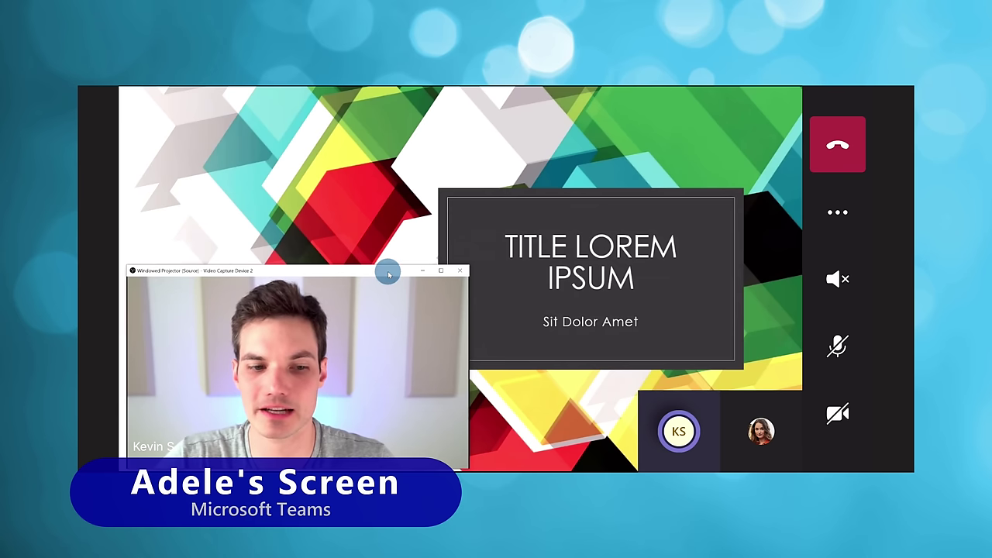
{"action": "left_click", "coordinate": [599, 221]}
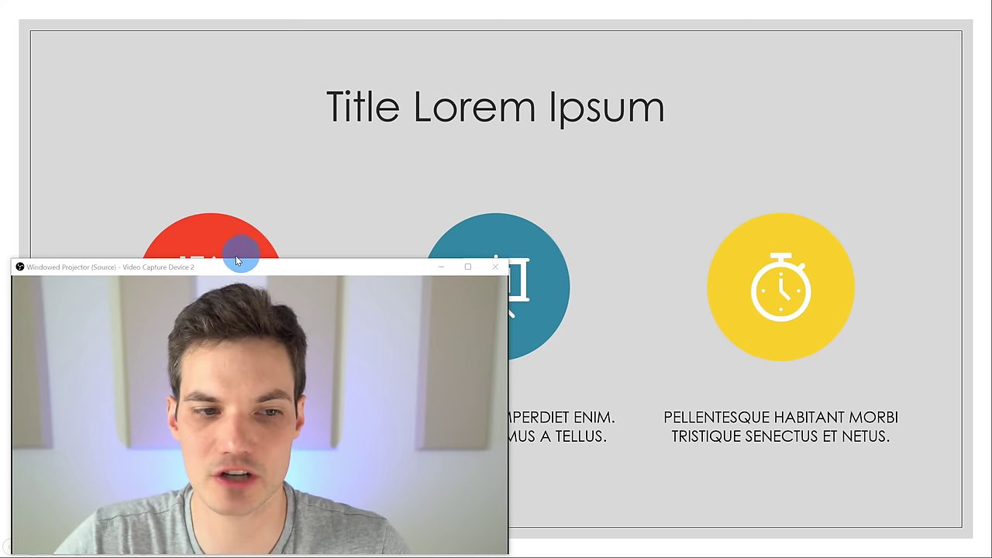
{"action": "left_click_drag", "start_coordinate": [235, 261], "coordinate": [692, 16]}
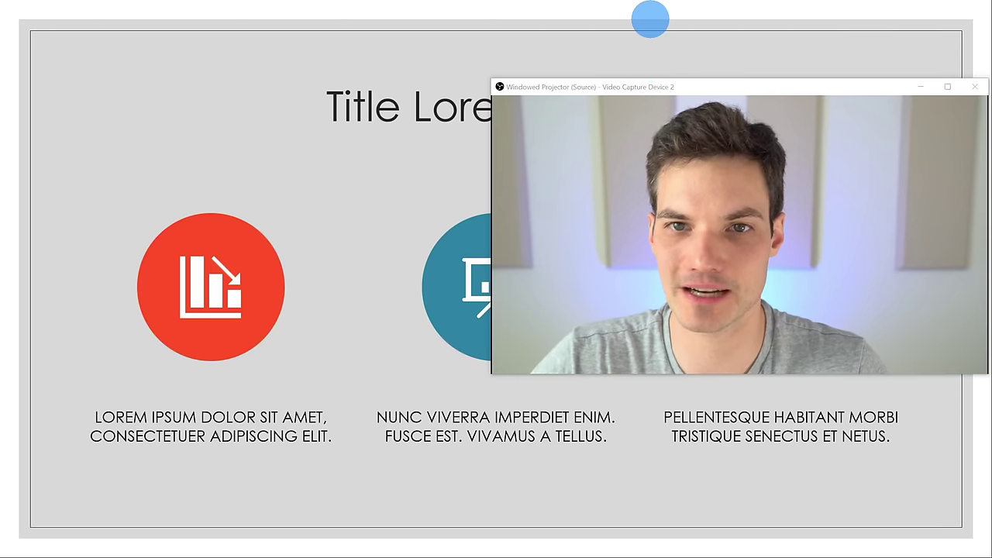
{"action": "key", "text": "Escape"}
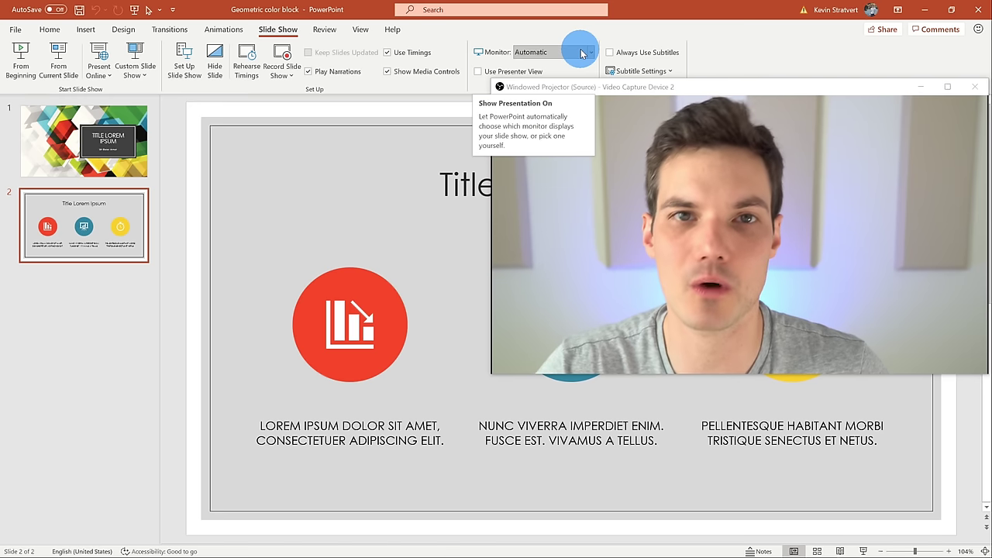
Step: Set the show type to Browsed by an individual (window), moving the projector window clear of the slide show settings
{"action": "left_click_drag", "start_coordinate": [595, 87], "coordinate": [600, 124]}
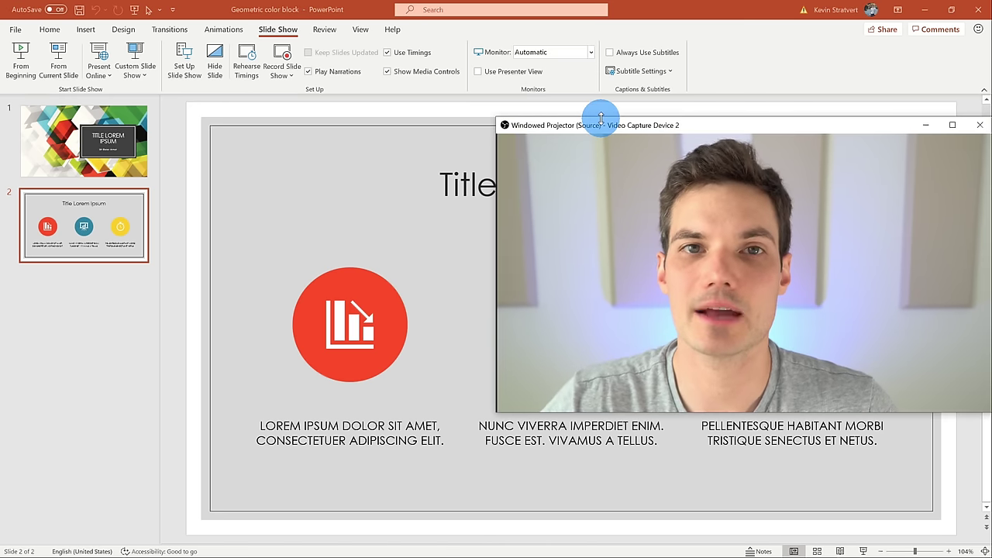
{"action": "left_click", "coordinate": [284, 34]}
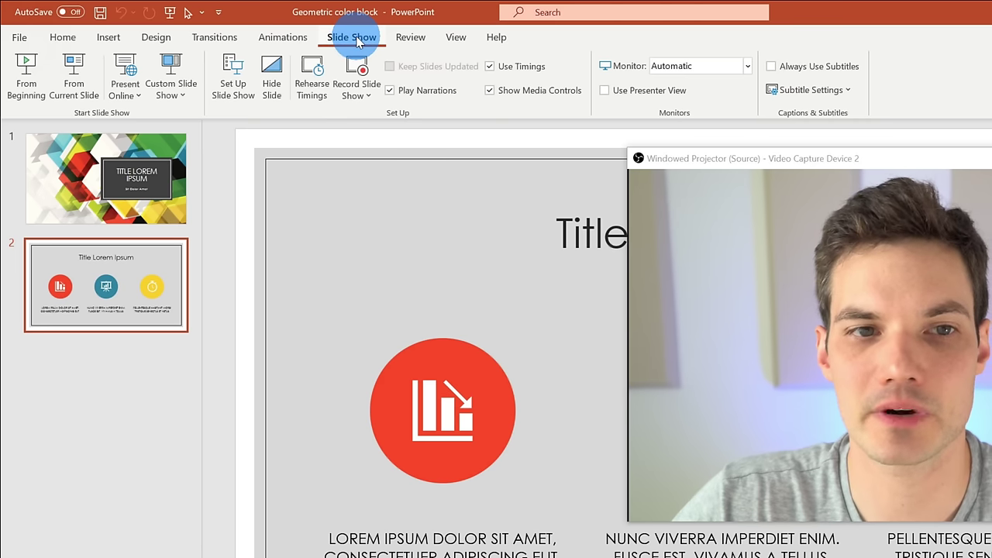
{"action": "left_click", "coordinate": [236, 89]}
{"action": "left_click_drag", "start_coordinate": [730, 149], "coordinate": [981, 163]}
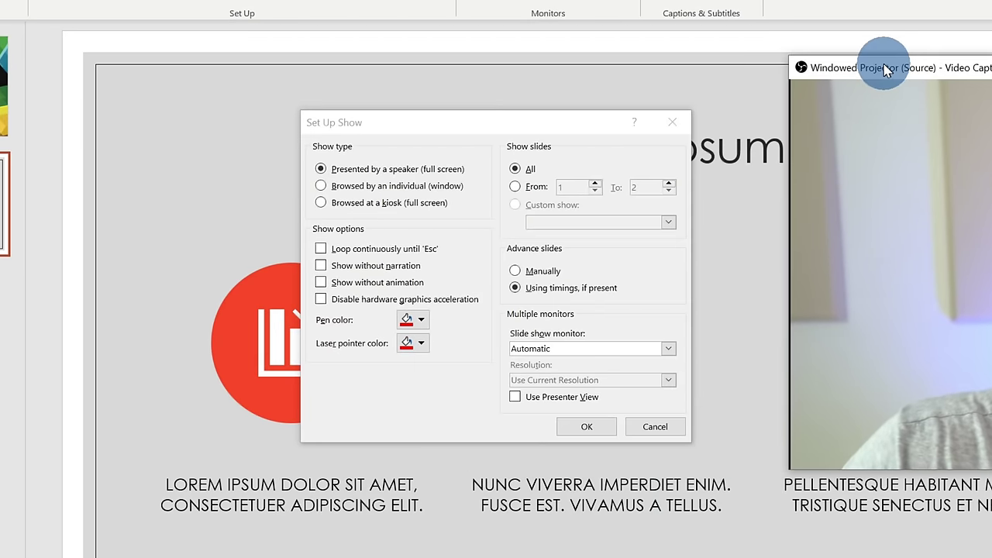
{"action": "left_click", "coordinate": [345, 193]}
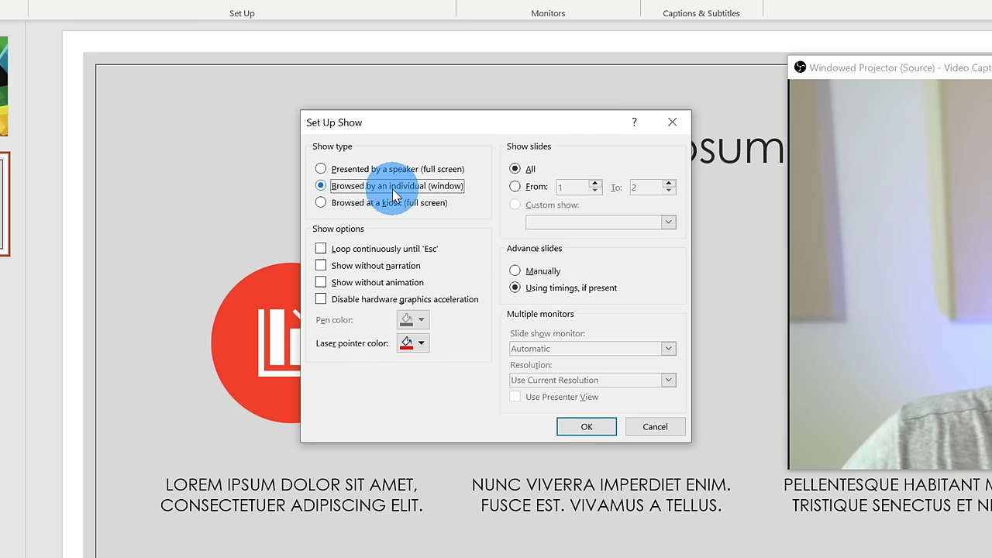
{"action": "left_click", "coordinate": [587, 427]}
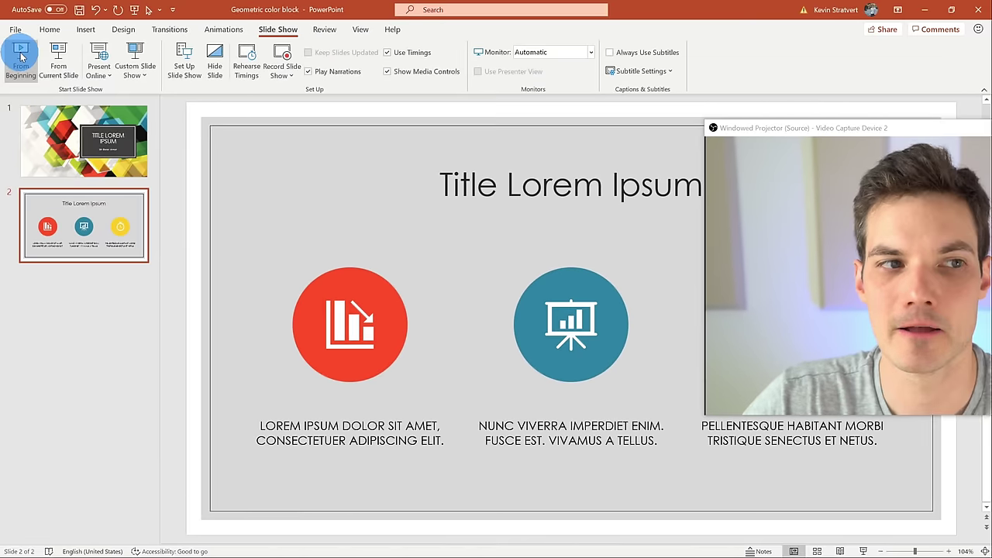
Step: Start the windowed slide show from the beginning, shrink its window and advance to the second slide
{"action": "left_click", "coordinate": [20, 51]}
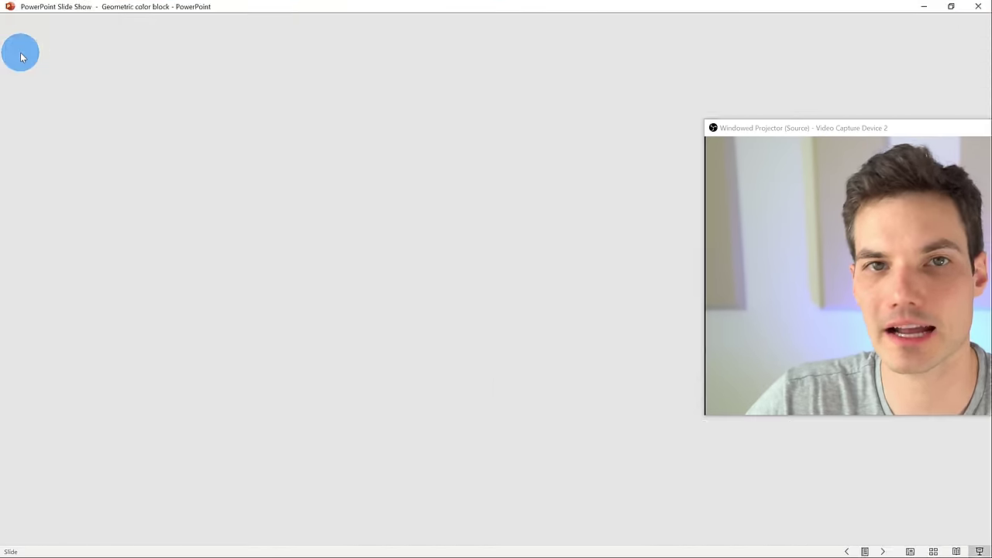
{"action": "left_click_drag", "start_coordinate": [879, 23], "coordinate": [587, 48]}
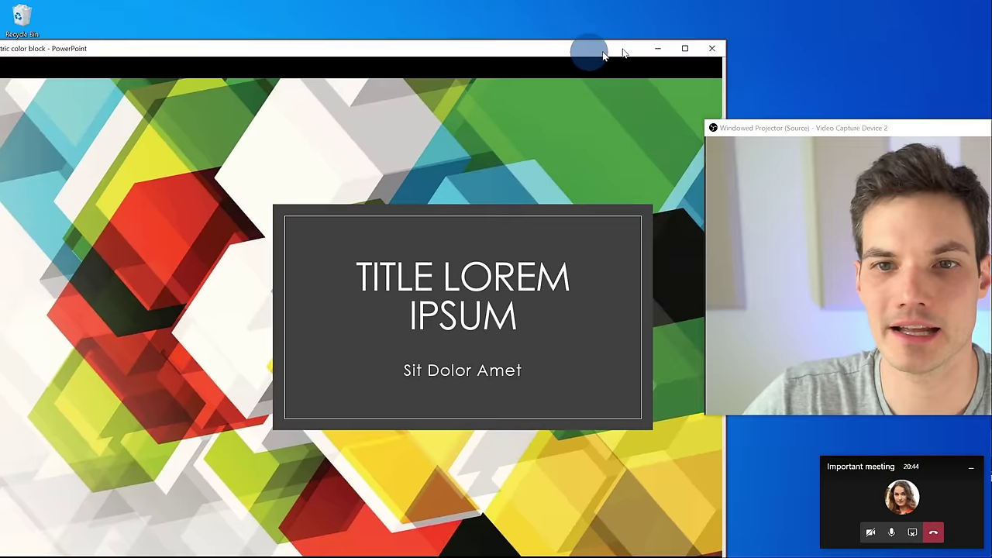
{"action": "left_click_drag", "start_coordinate": [791, 31], "coordinate": [511, 191]}
{"action": "left_click", "coordinate": [297, 225]}
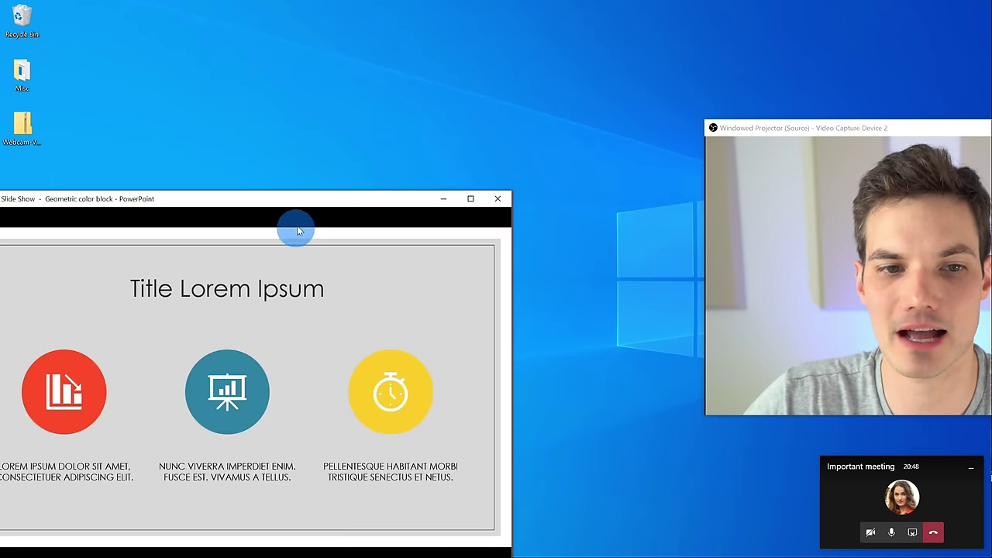
Step: Arrange the slide show window and the projector window beside each other on the desktop
{"action": "left_click_drag", "start_coordinate": [302, 199], "coordinate": [422, 81]}
{"action": "left_click_drag", "start_coordinate": [868, 129], "coordinate": [527, 91]}
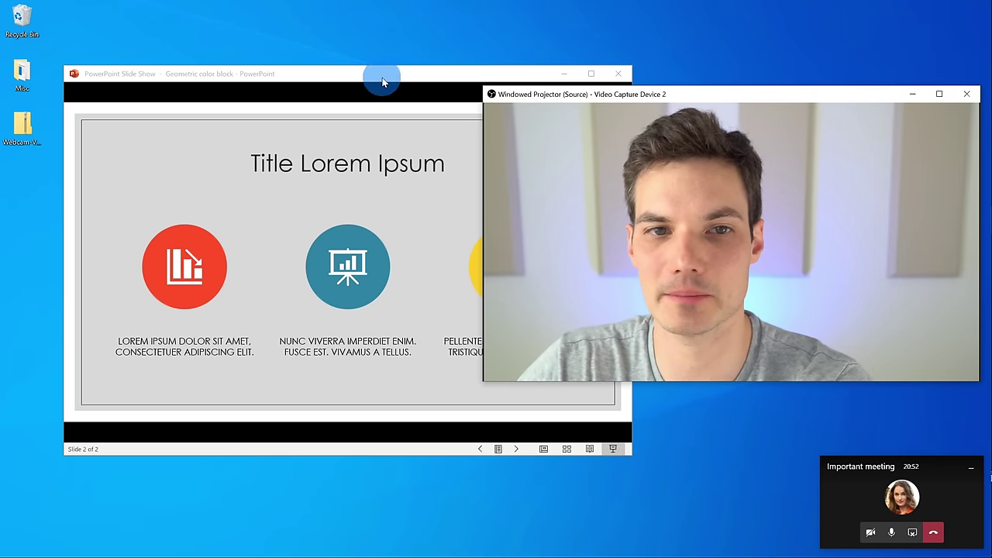
{"action": "left_click_drag", "start_coordinate": [382, 82], "coordinate": [335, 84]}
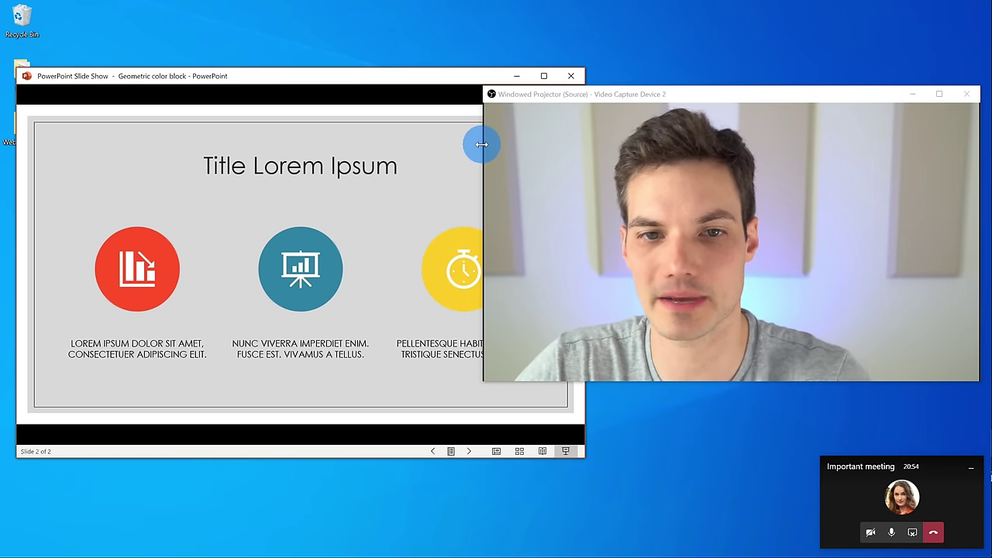